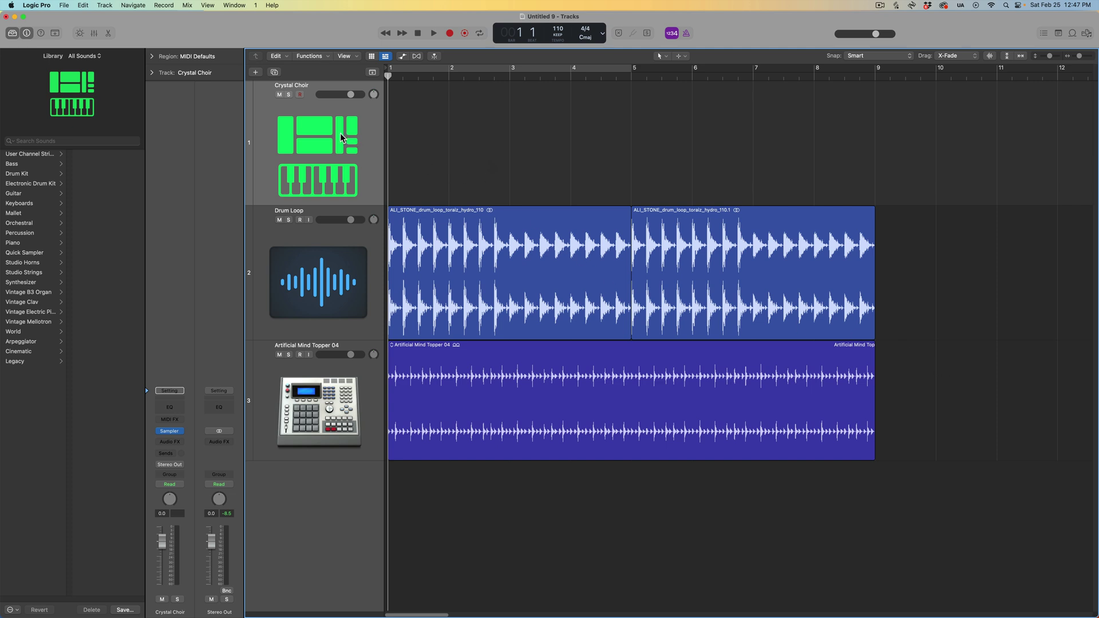
- Open the Crystal Choir Sampler, view its preset list without changing it, and close it
left_click(169, 431)
left_click(345, 32)
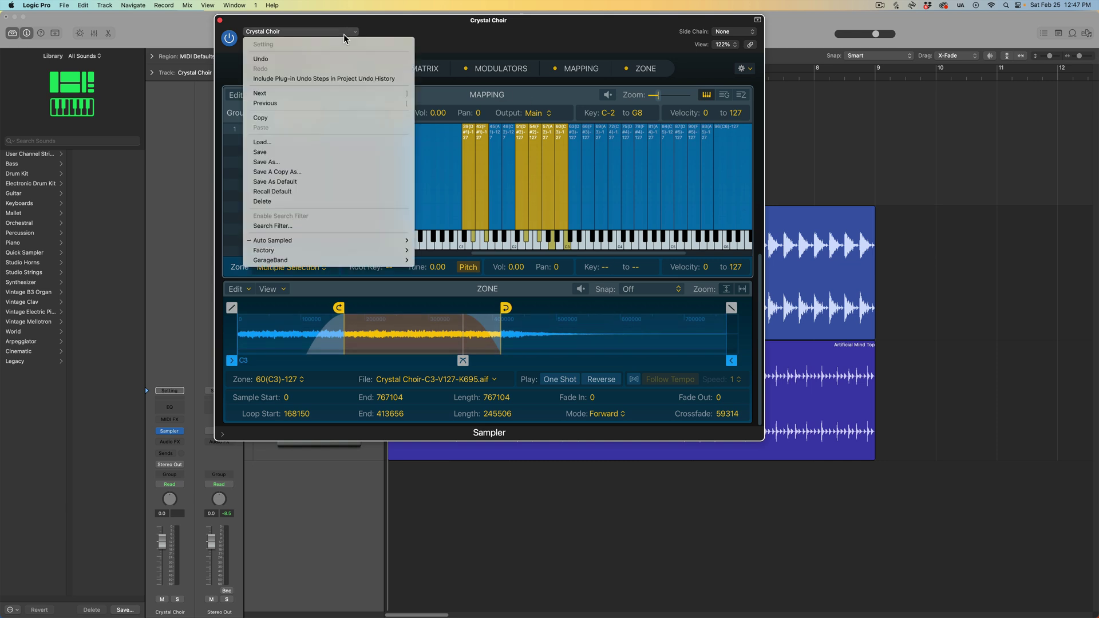
mouse_move(368, 240)
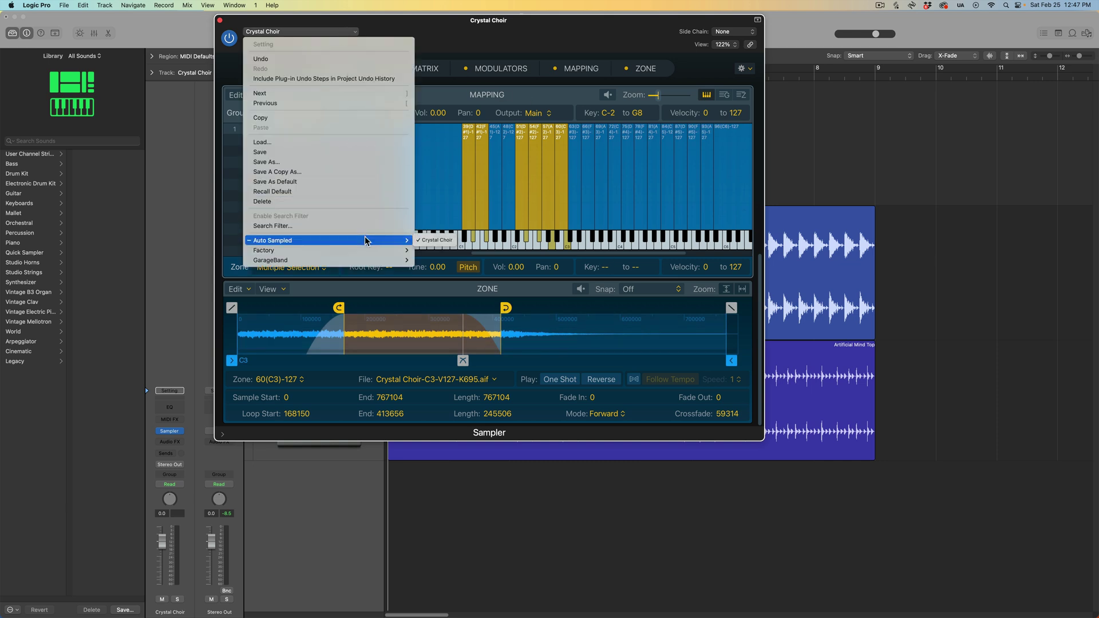
left_click(434, 241)
left_click(220, 20)
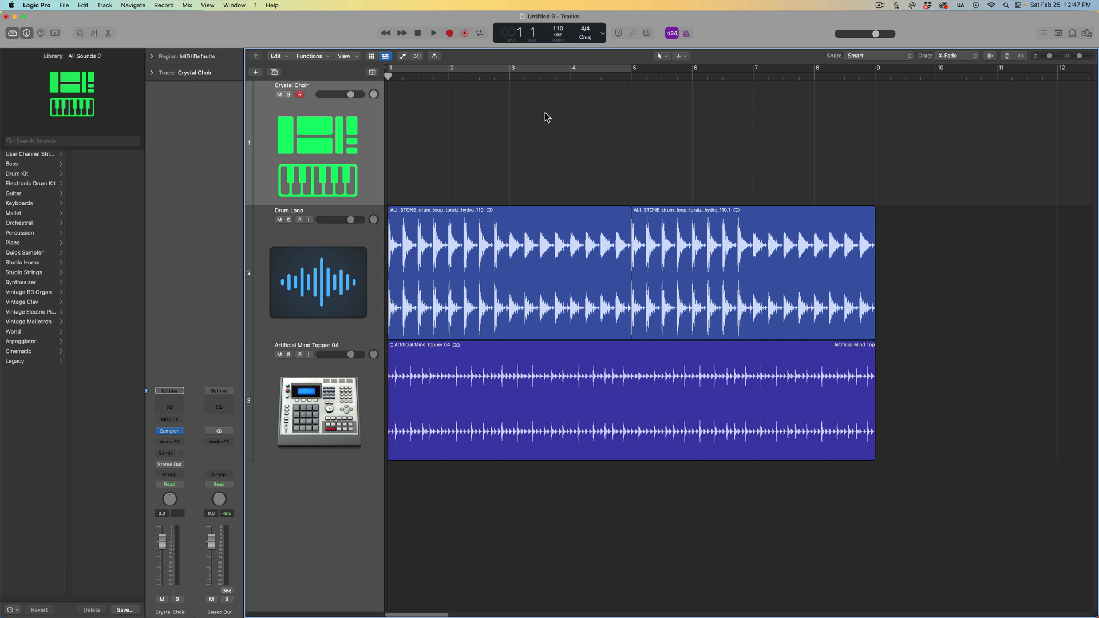
- Select the Drum Loop and Artificial Mind Topper 04 tracks, then deselect the region
left_click(313, 304)
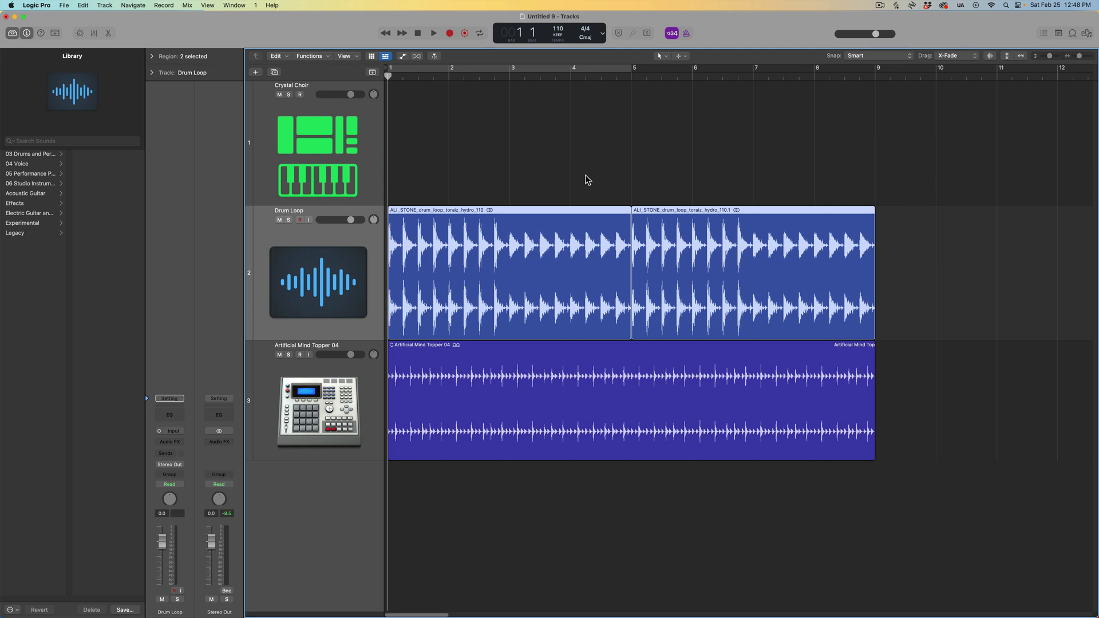
left_click(314, 408)
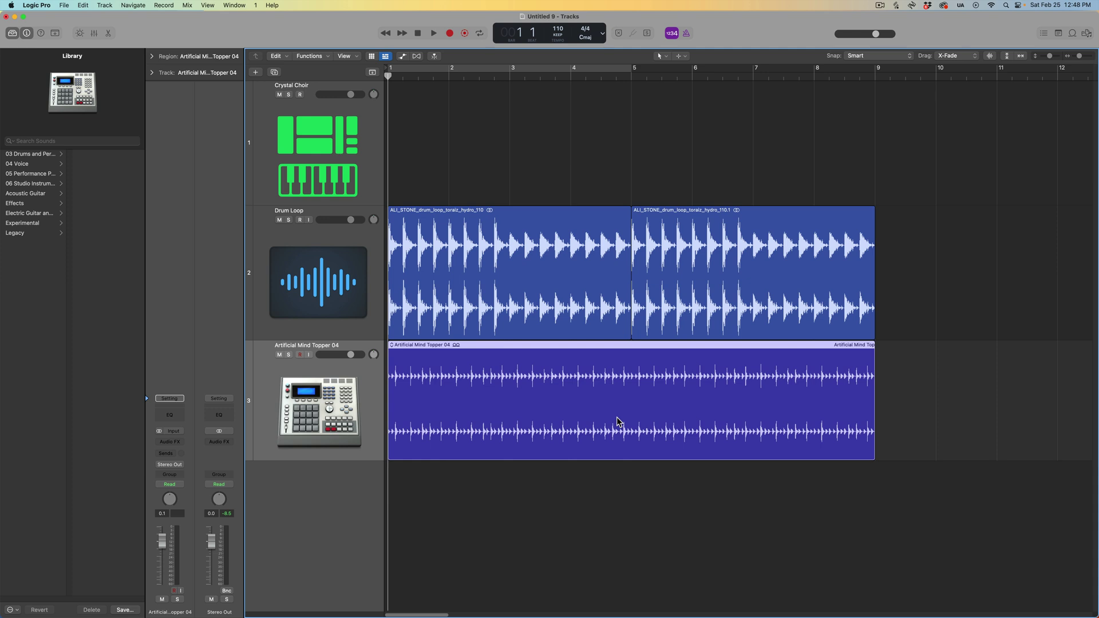
left_click(573, 146)
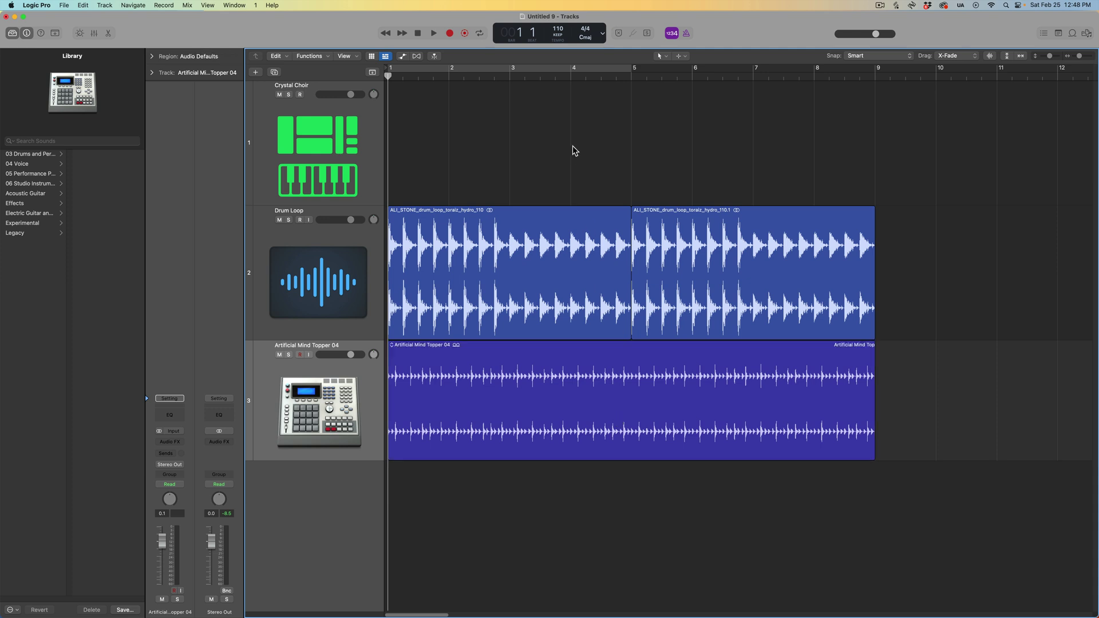
- Save the project as 'New Project' on the Desktop with Shift-Cmd-S
key("super+s")
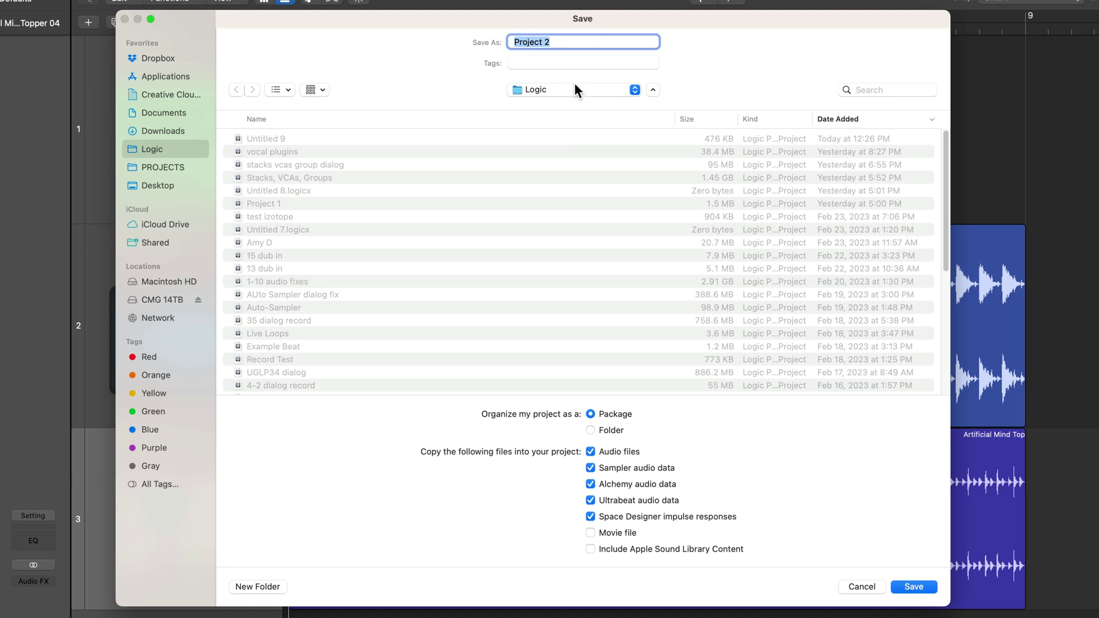
left_click(189, 184)
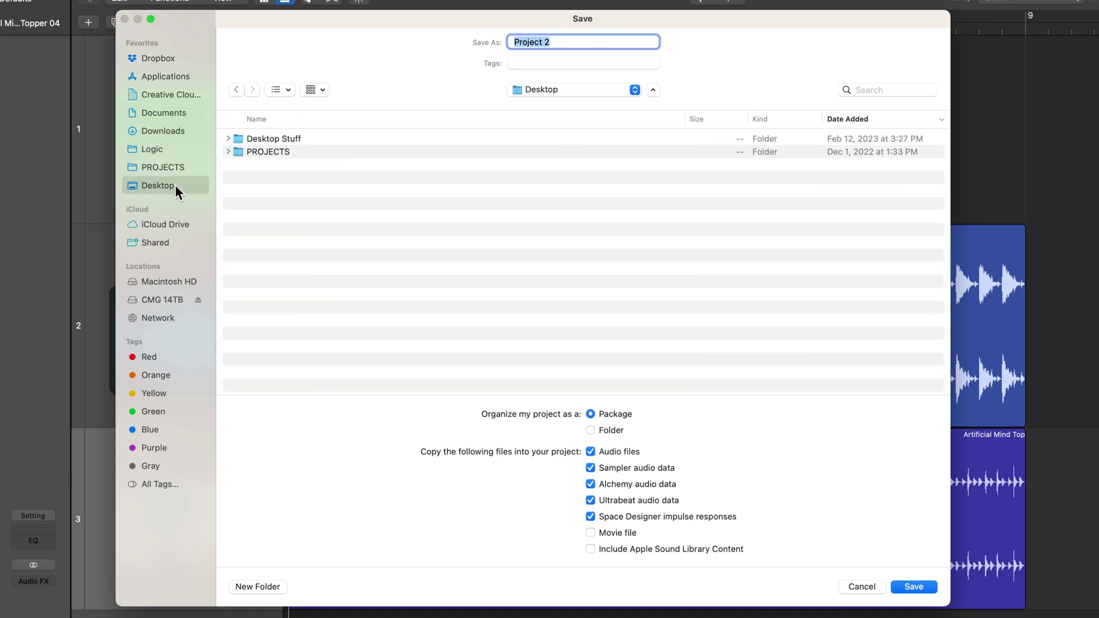
triple_click(577, 42)
type("New Project")
- Untick copying of Sampler, Alchemy and Ultrabeat audio data, then save
left_click(627, 468)
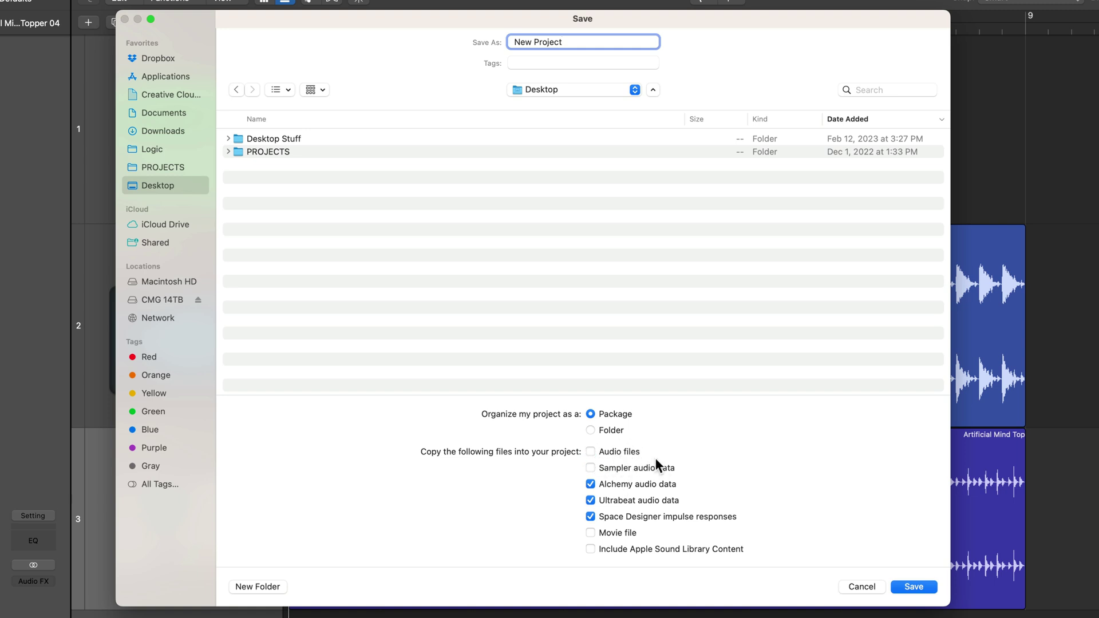
left_click(643, 486)
left_click(635, 499)
left_click(914, 587)
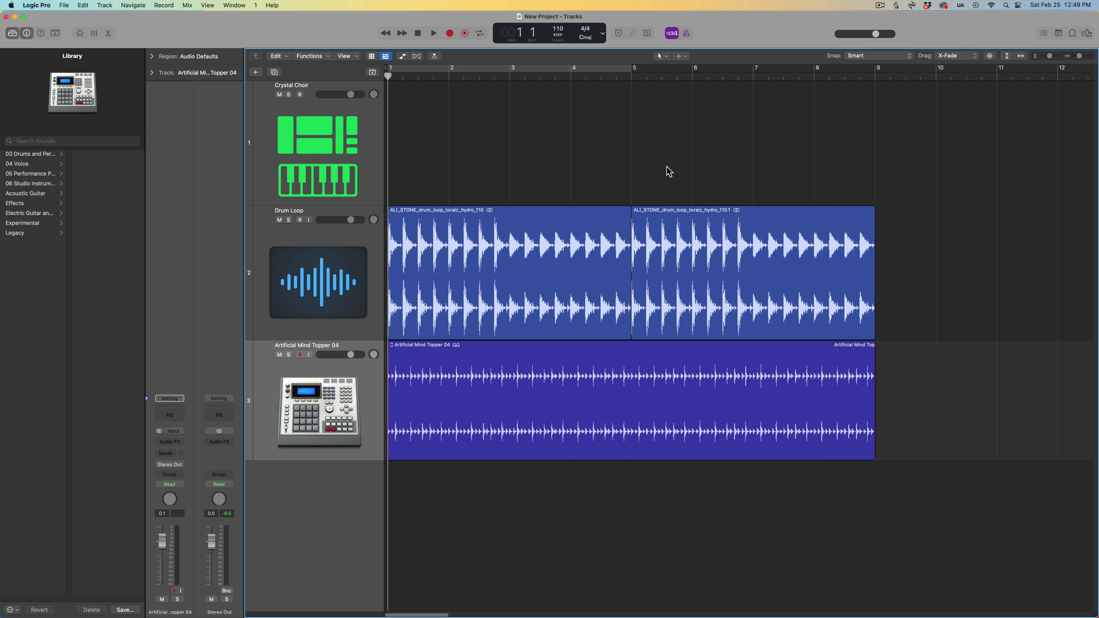
- Shrink Logic, open the Desktop's New Project folder and confirm its Audio Files folder is empty
left_click_drag(1096, 615, 915, 521)
left_click(1072, 221)
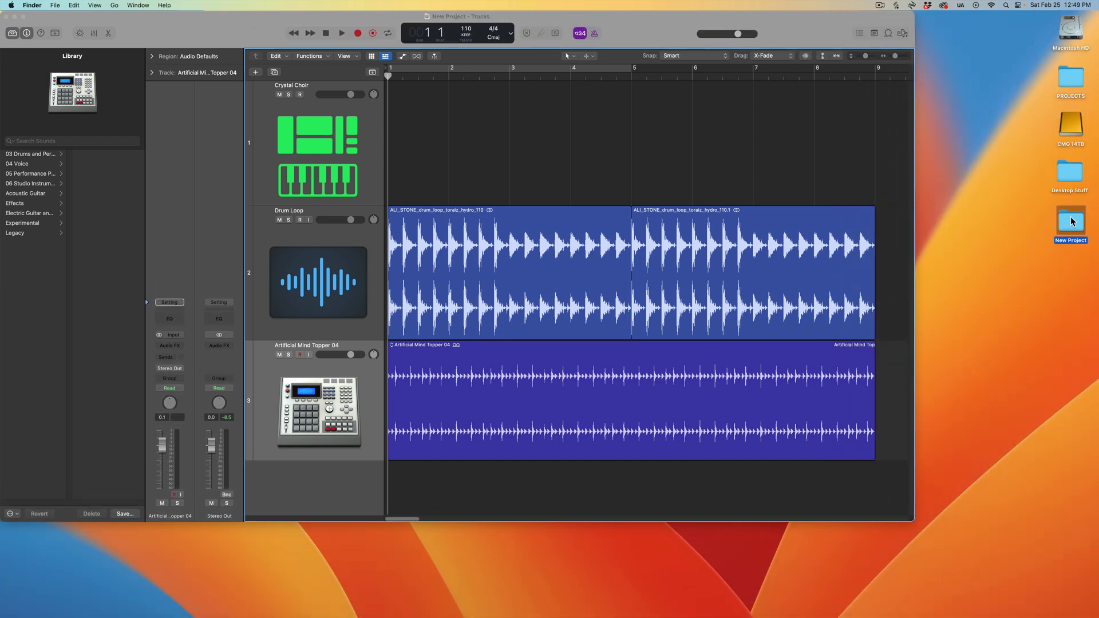
double_click(1072, 222)
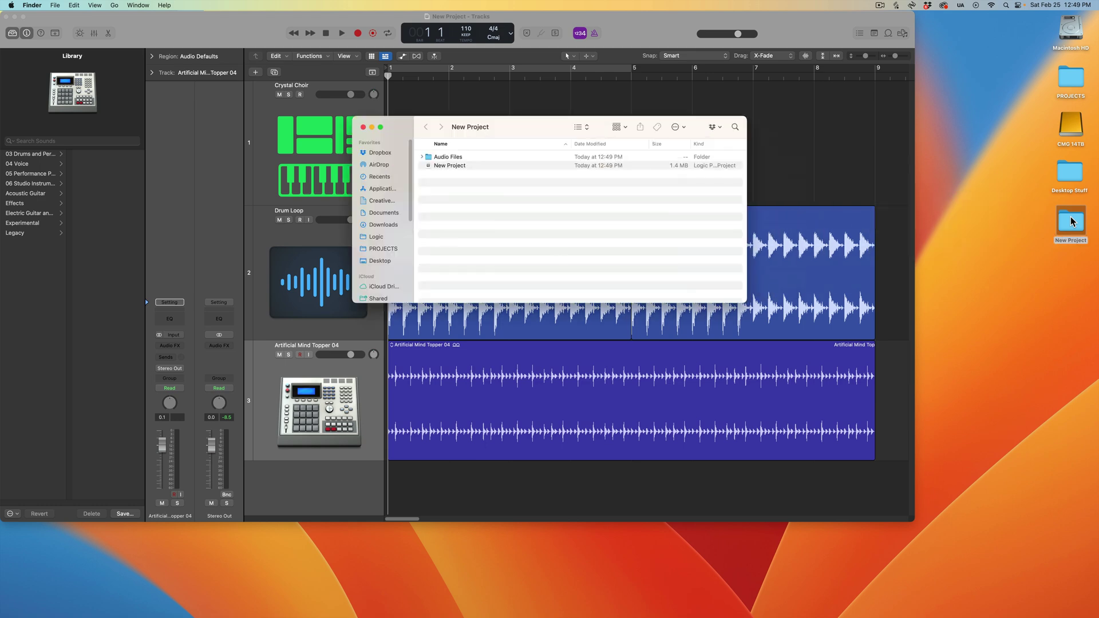
double_click(452, 160)
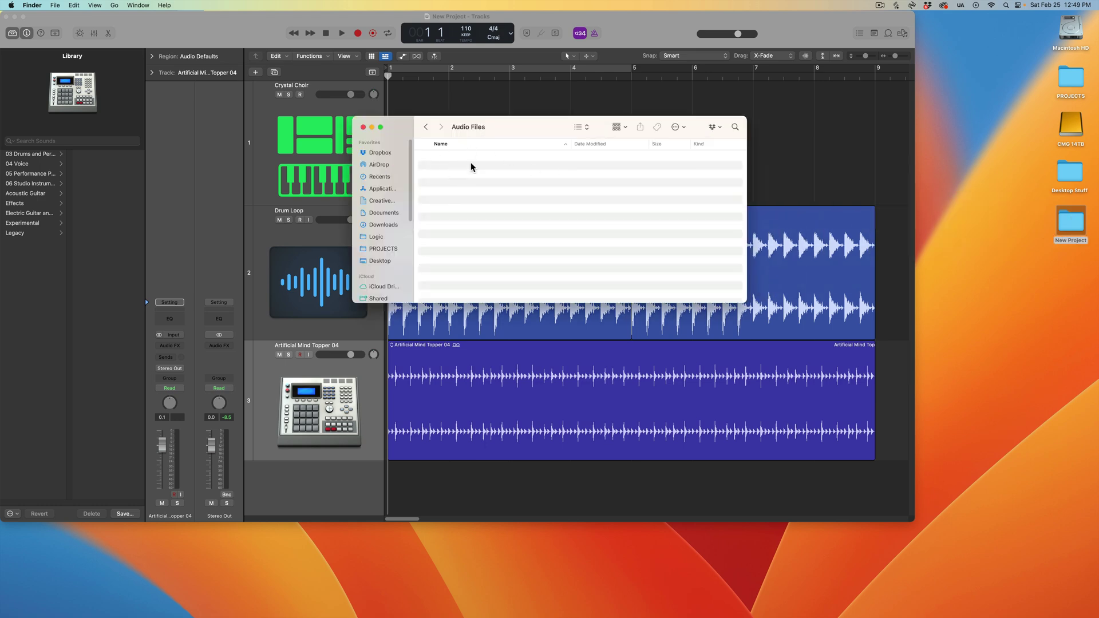
left_click(426, 126)
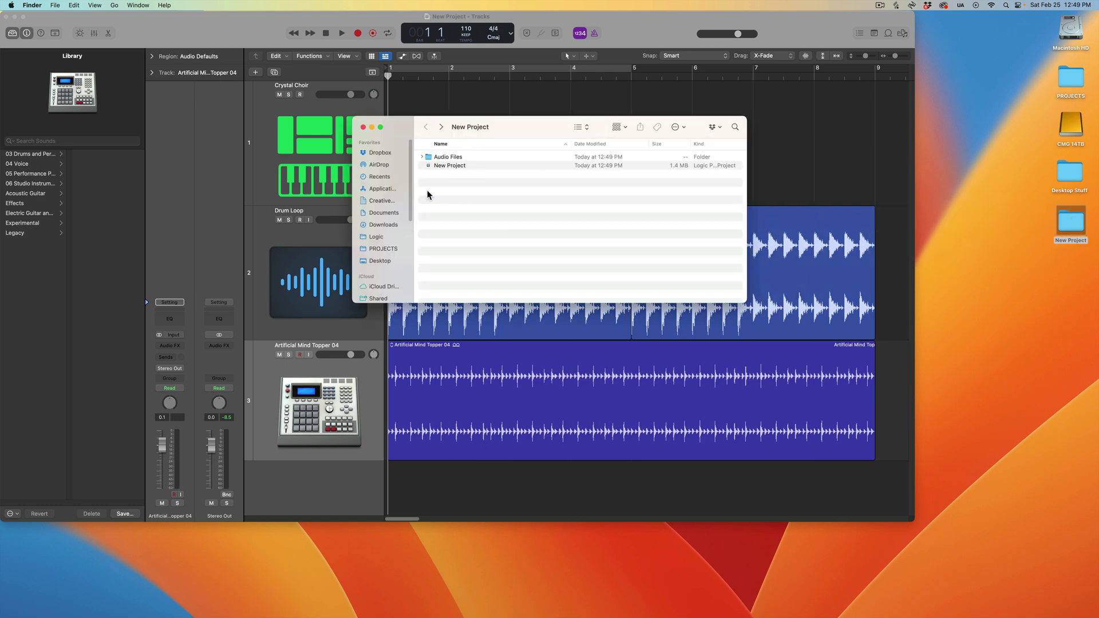
left_click(456, 166)
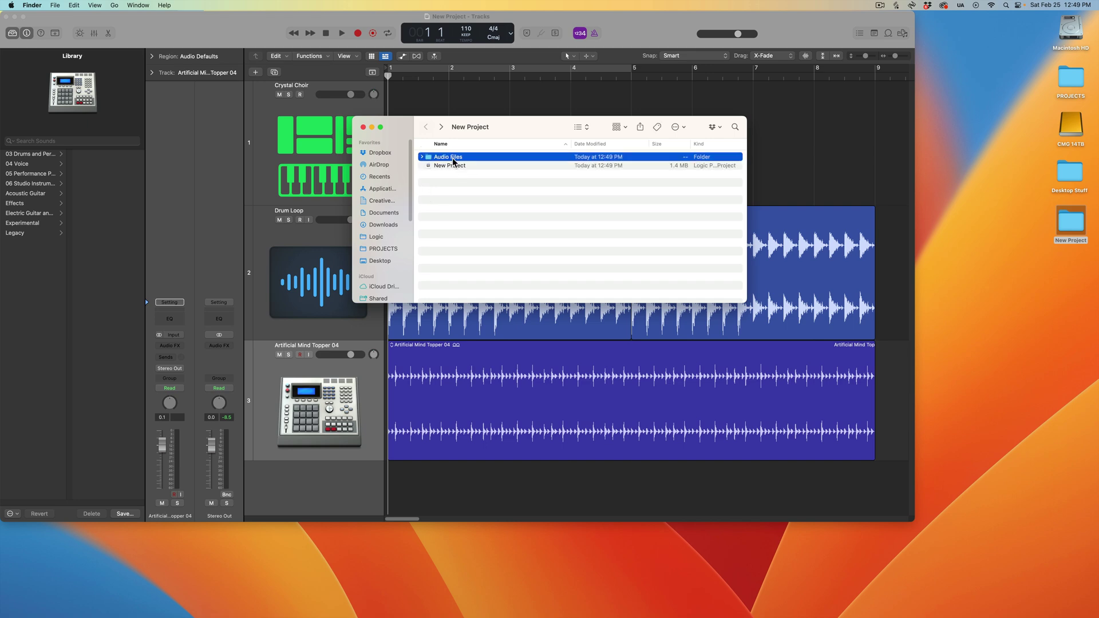
double_click(453, 157)
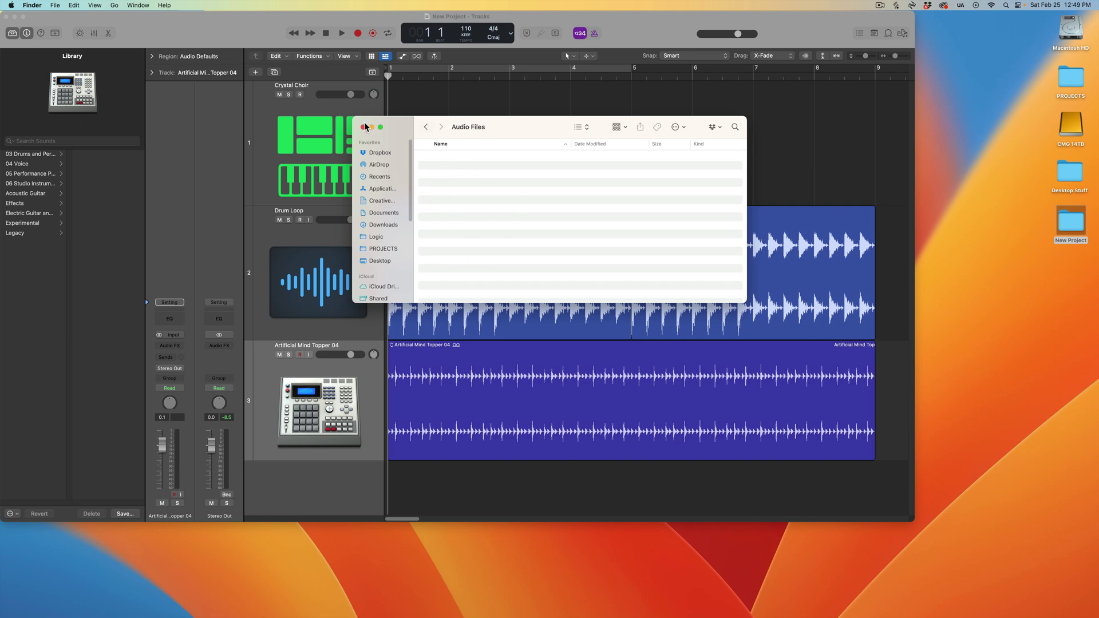
left_click(426, 126)
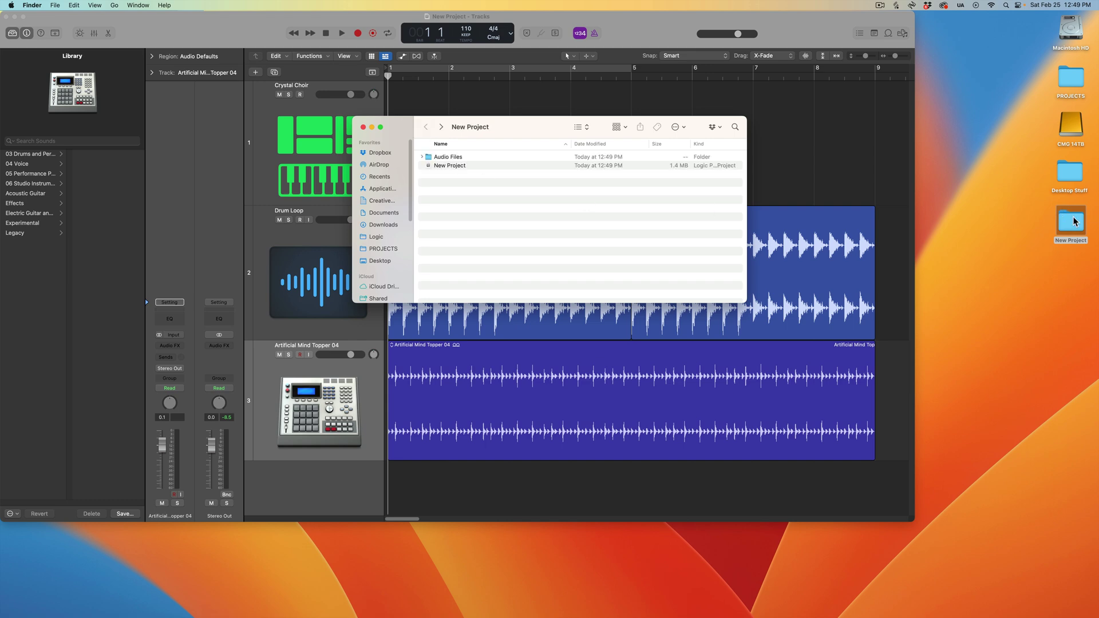
- Move the Finder window aside and select the project's regions, including both drum loops
left_click_drag(535, 137, 836, 360)
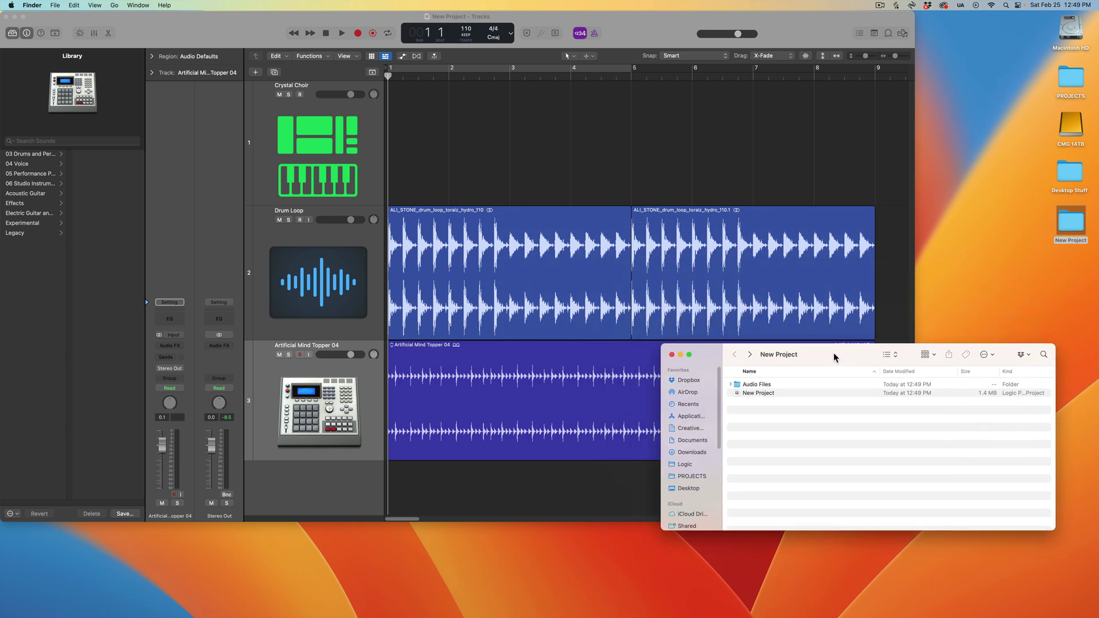
left_click_drag(478, 156, 756, 217)
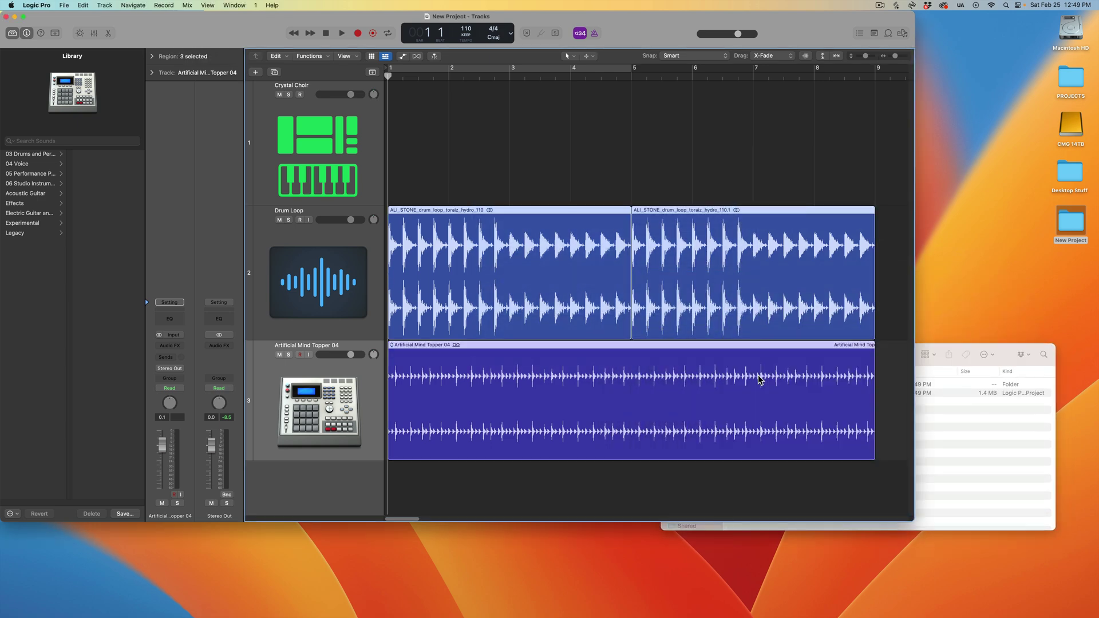
left_click(609, 176)
left_click(347, 391)
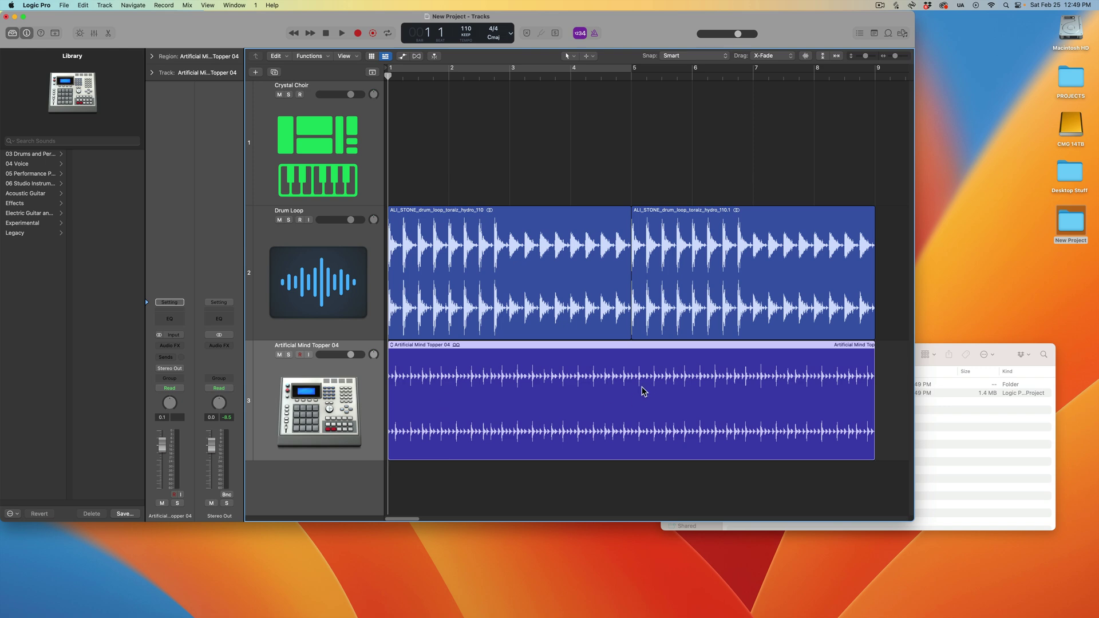
left_click_drag(524, 162, 710, 247)
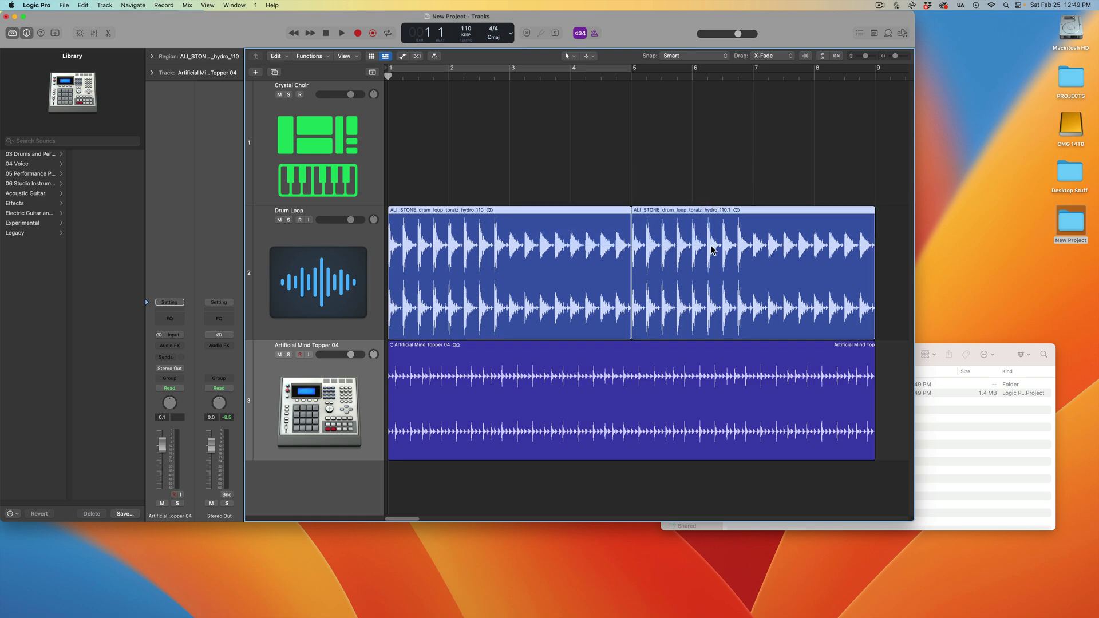
- Open the Crystal Choir Sampler, dismiss its settings menu, and close the Sampler window
left_click(319, 155)
left_click(171, 335)
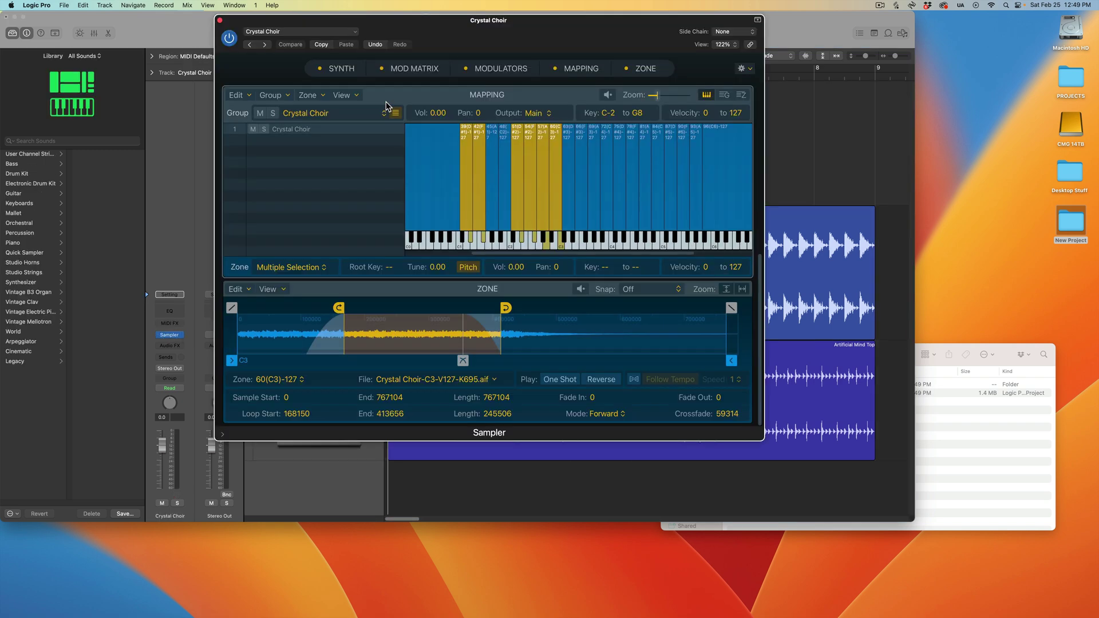
left_click(332, 31)
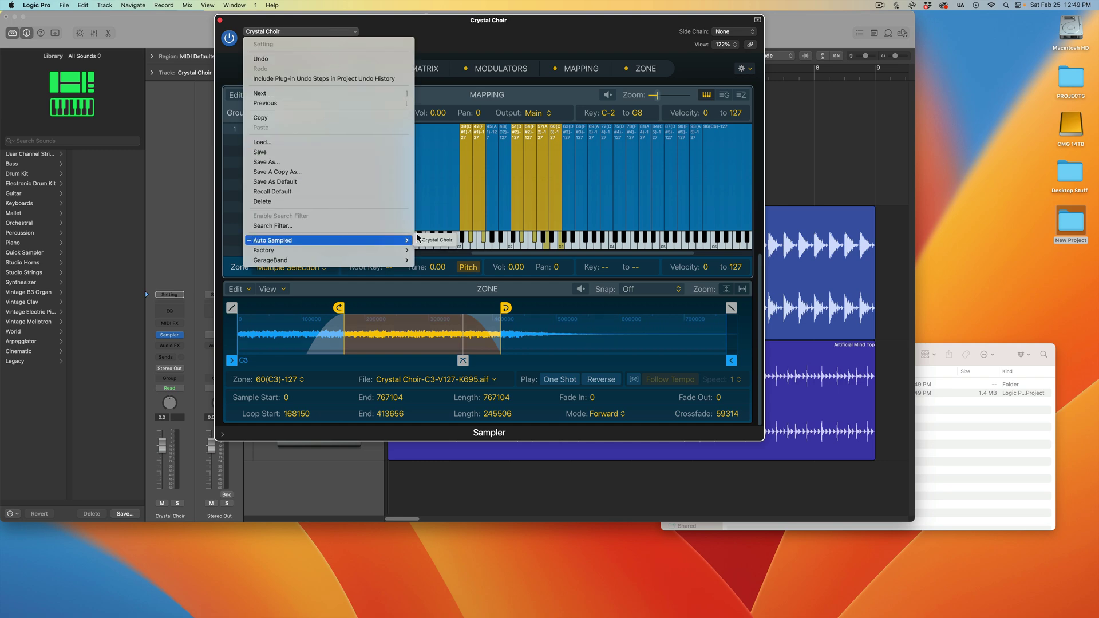
left_click(416, 38)
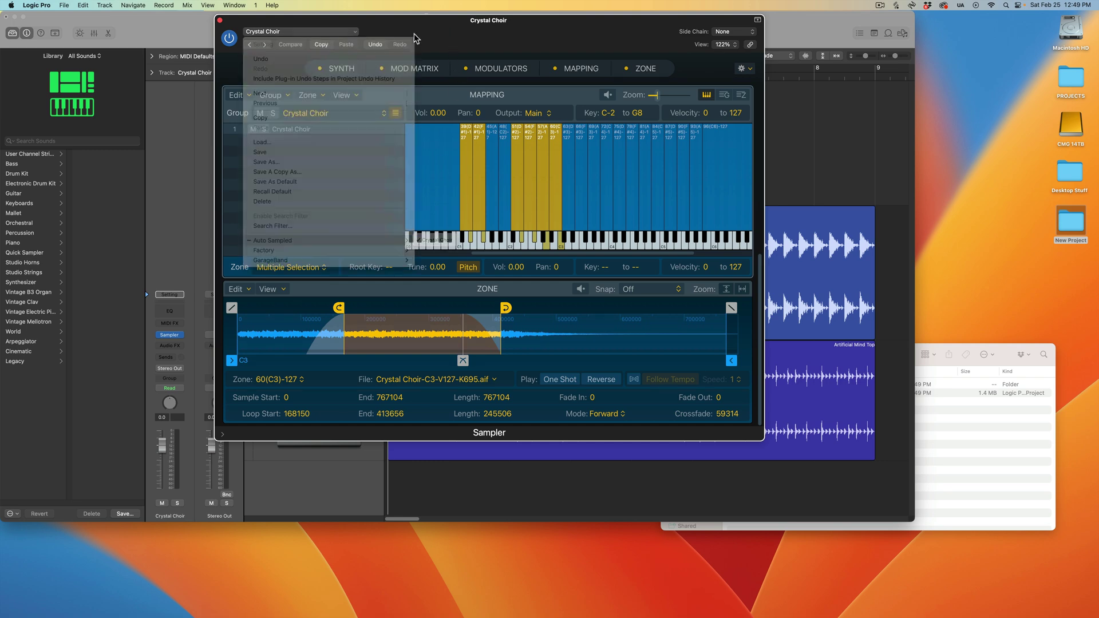
left_click(219, 20)
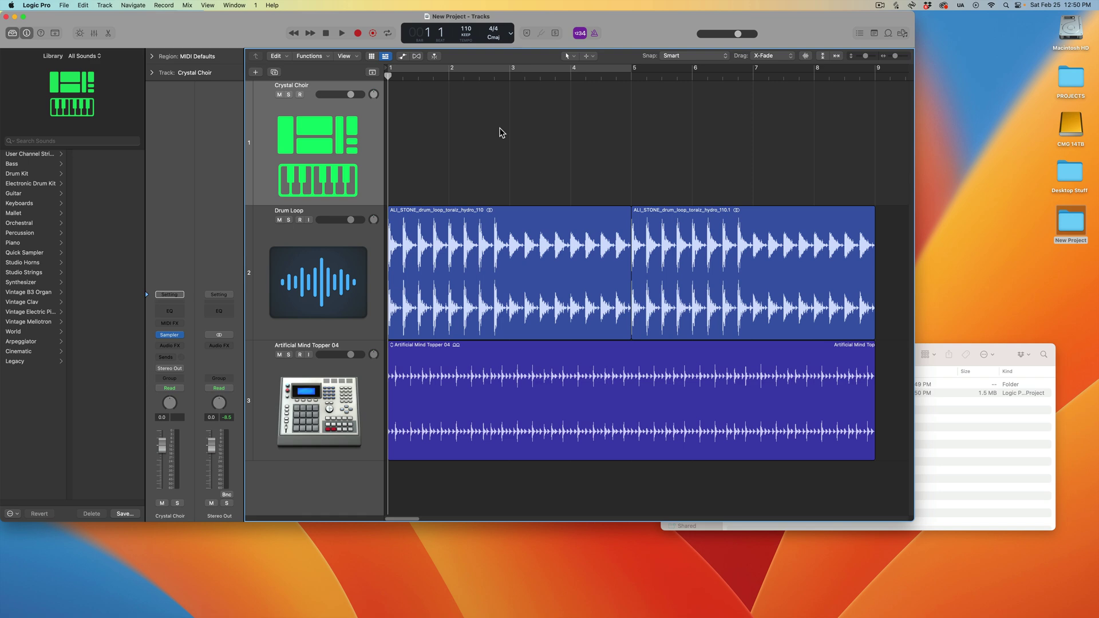
- In Project Settings > Assets, enable copying audio files, Sampler files and Apple Sound Library content
double_click(343, 17)
left_click(64, 5)
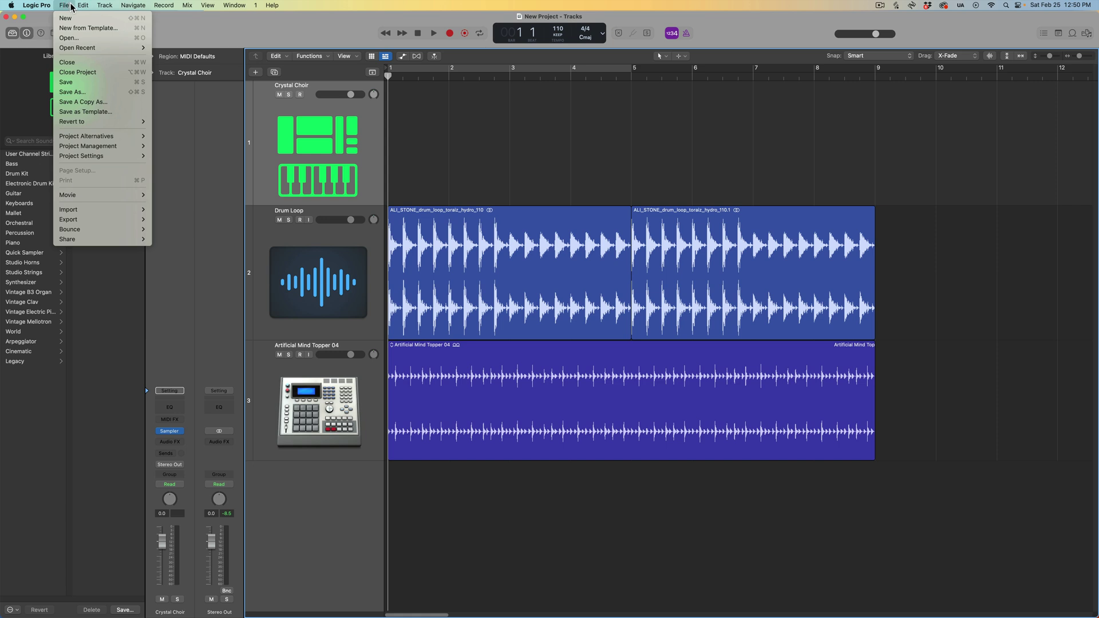
mouse_move(80, 158)
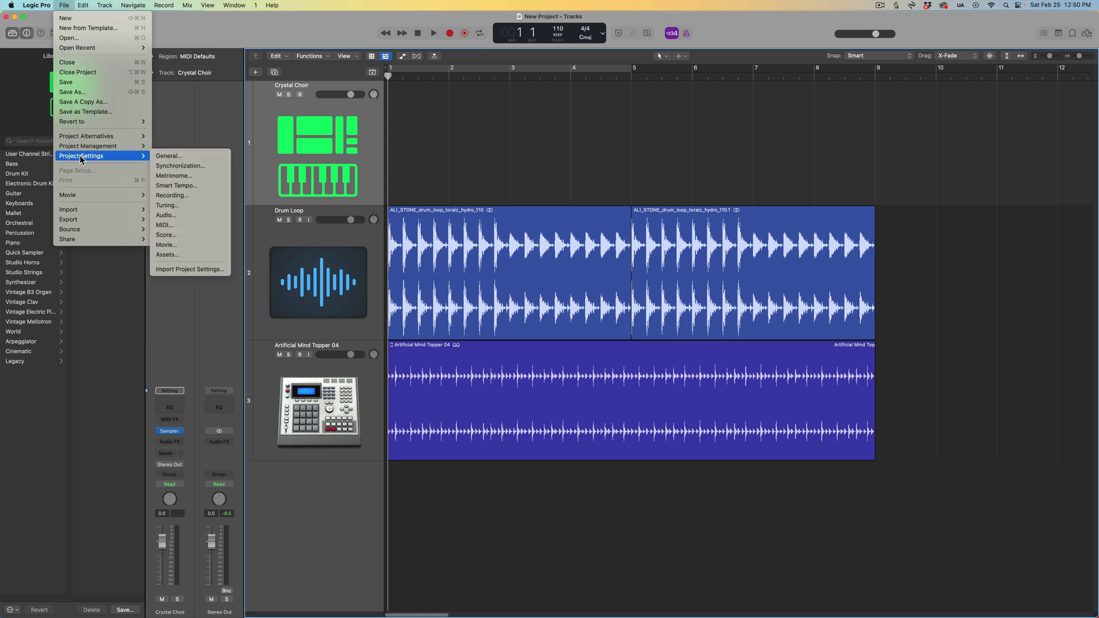
left_click(198, 253)
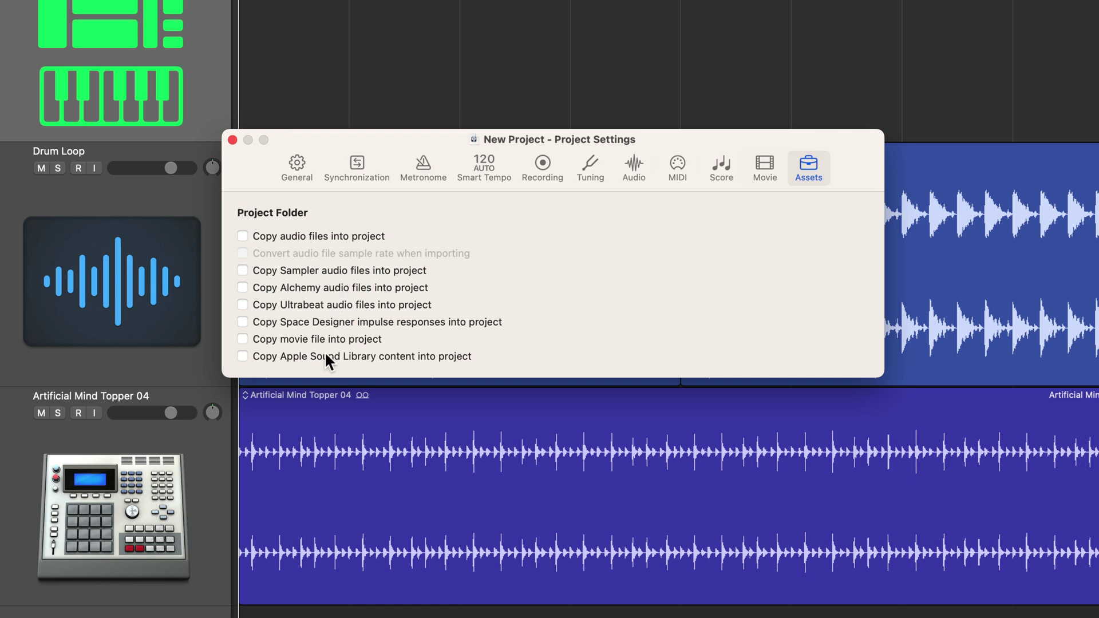
left_click(293, 237)
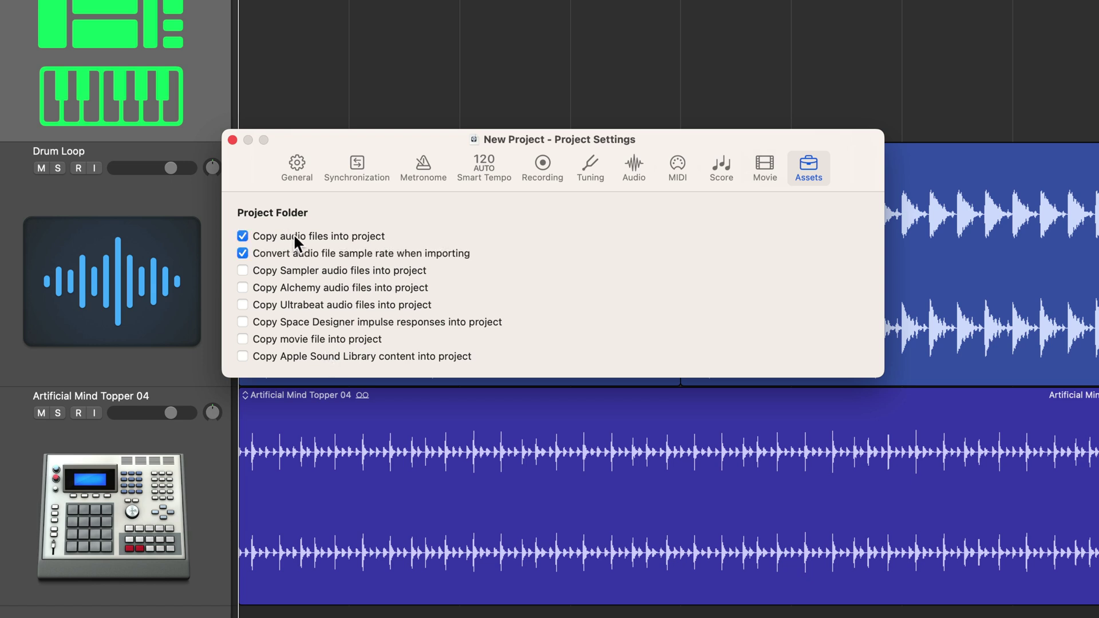
left_click(296, 273)
left_click(318, 353)
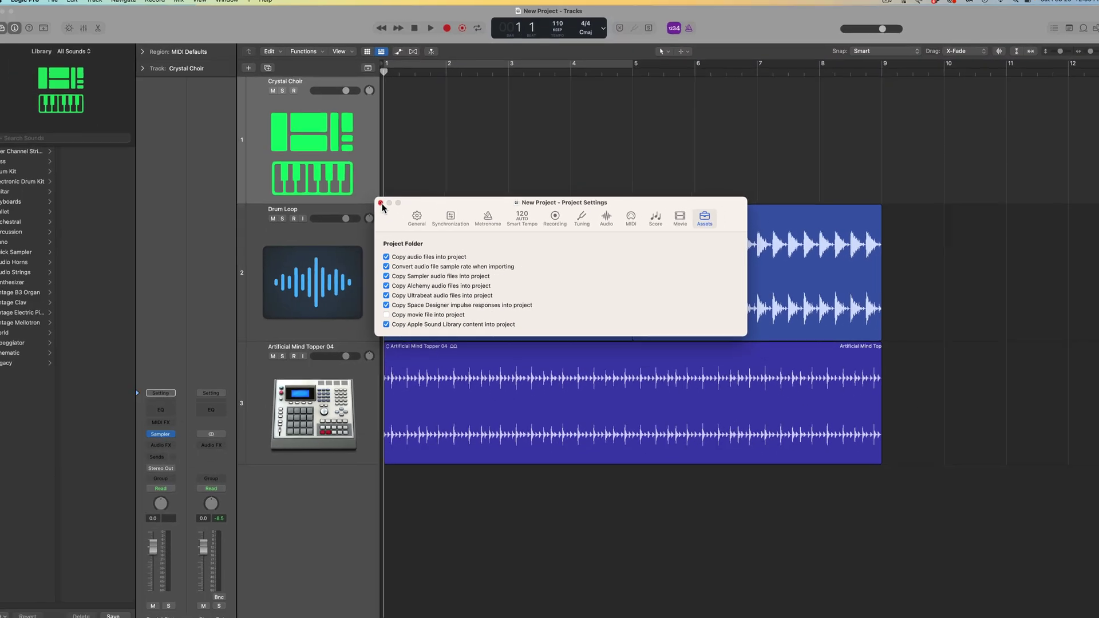
left_click(232, 139)
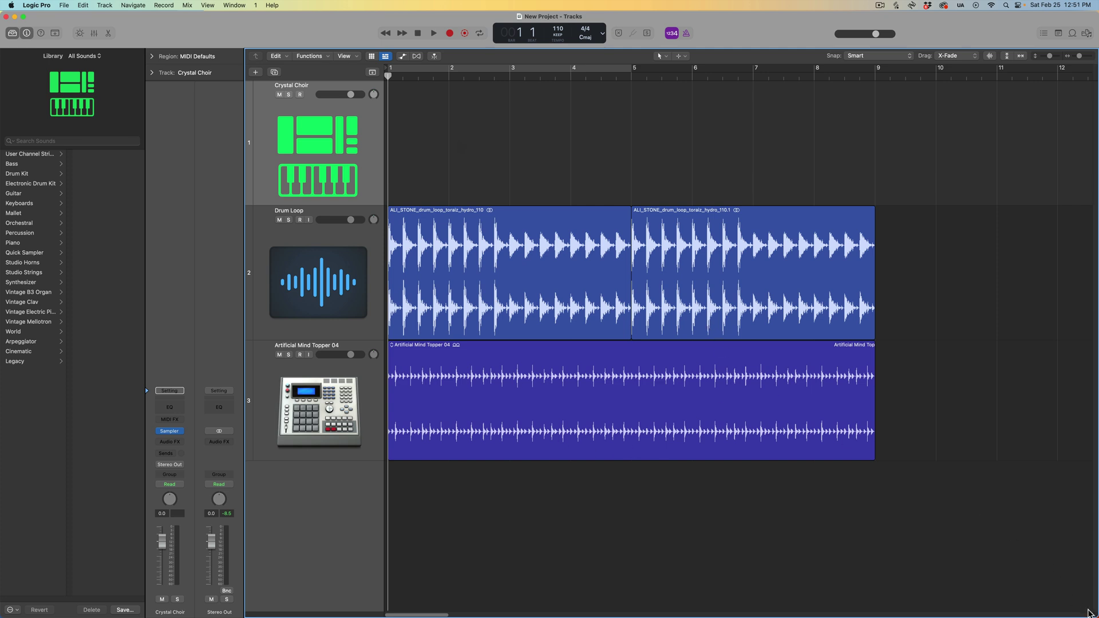
- Check the Audio Files folder holds ALI_STONE drum loop and Artificial Mind Topper 04.caf
left_click_drag(1090, 613, 853, 513)
left_click(907, 454)
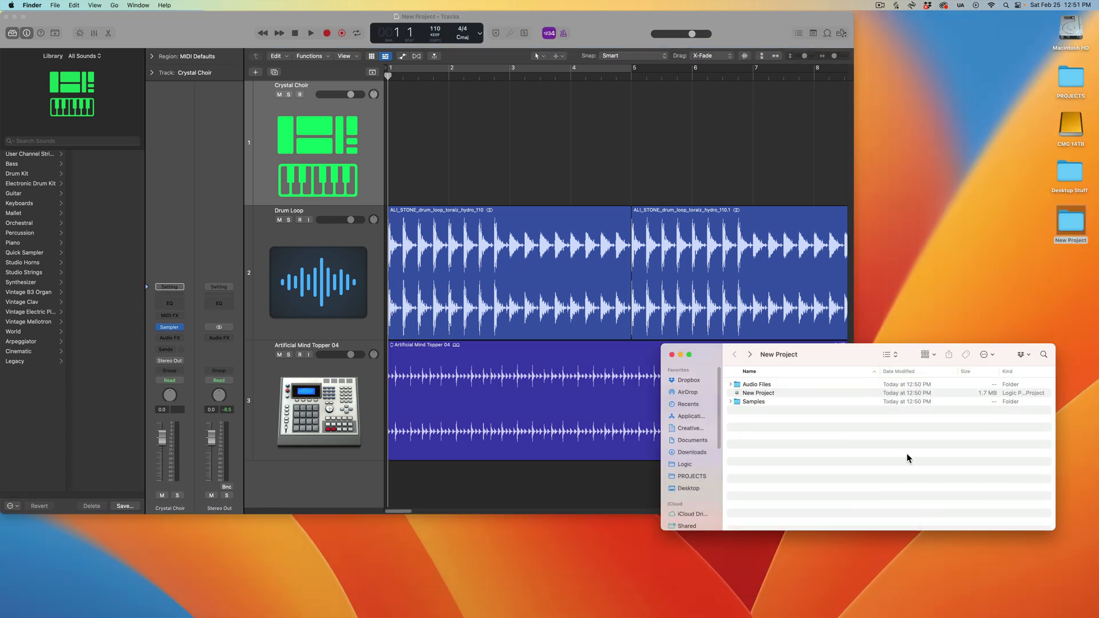
left_click_drag(796, 351, 501, 180)
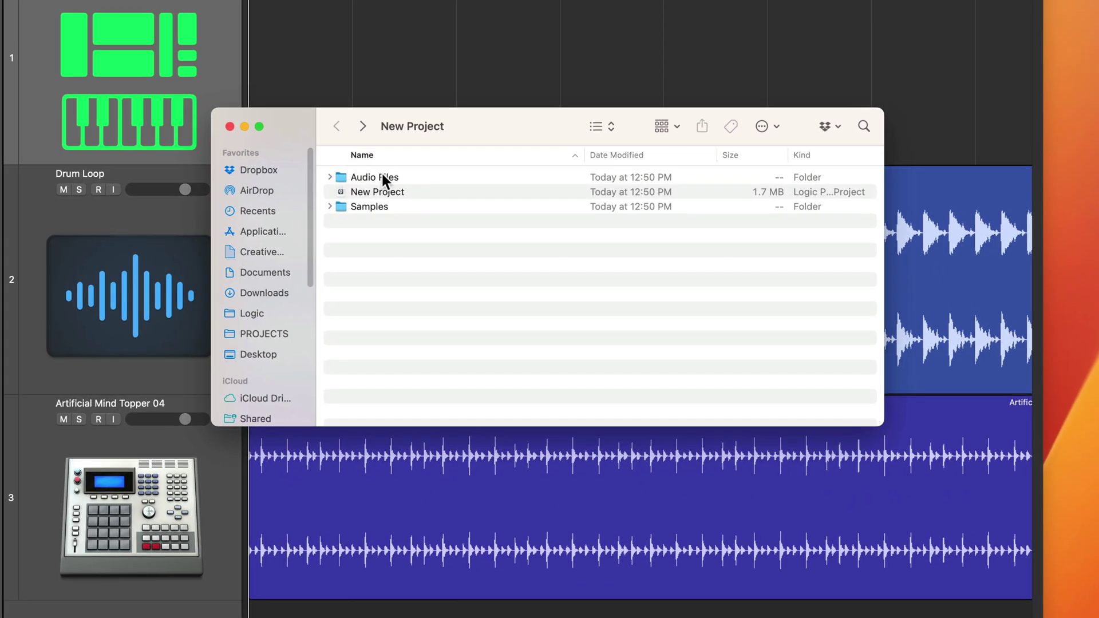
double_click(380, 174)
left_click(480, 175)
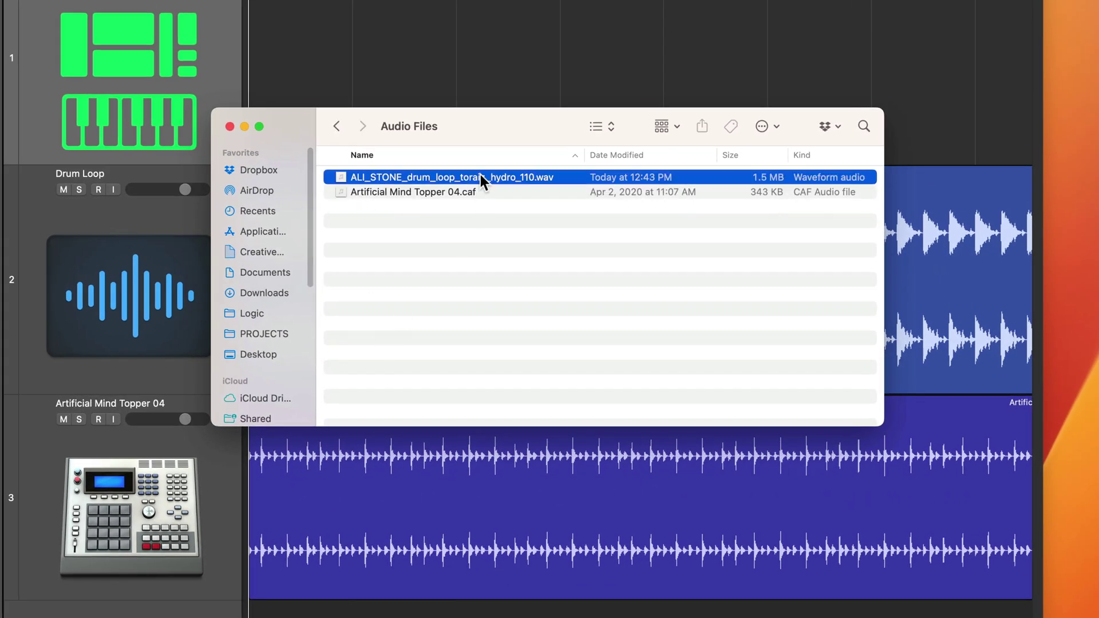
left_click(455, 190)
left_click(425, 171)
left_click(424, 191)
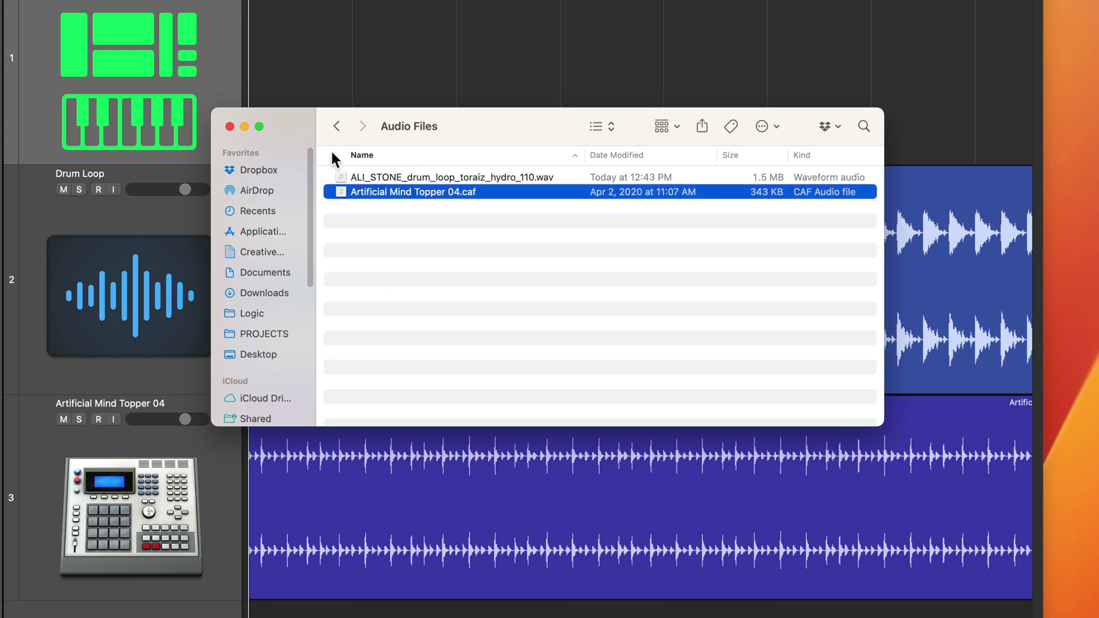
left_click(335, 127)
- Browse the Samples folder's Crystal Choir samples, then minimize the Finder window
double_click(381, 206)
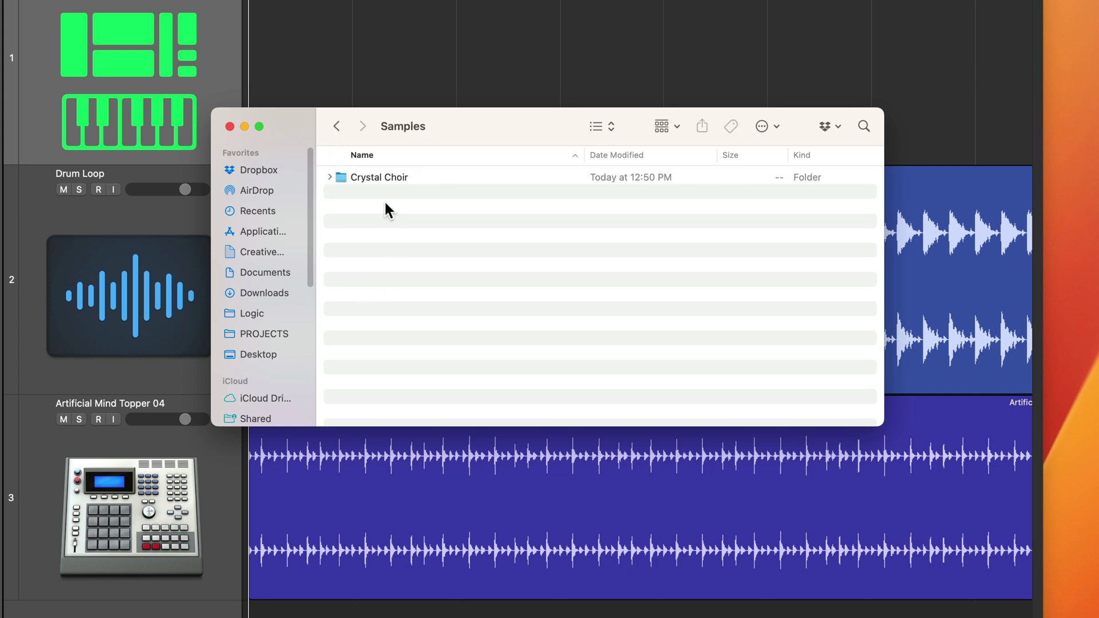
double_click(388, 177)
scroll(499, 194, "down", 2)
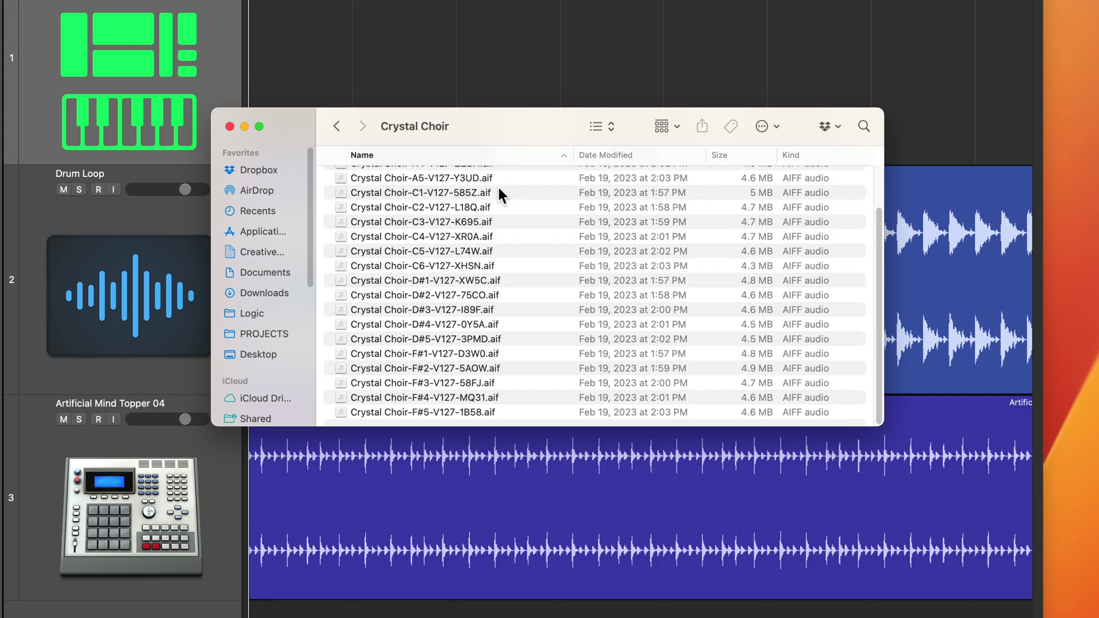
scroll(484, 289, "up", 2)
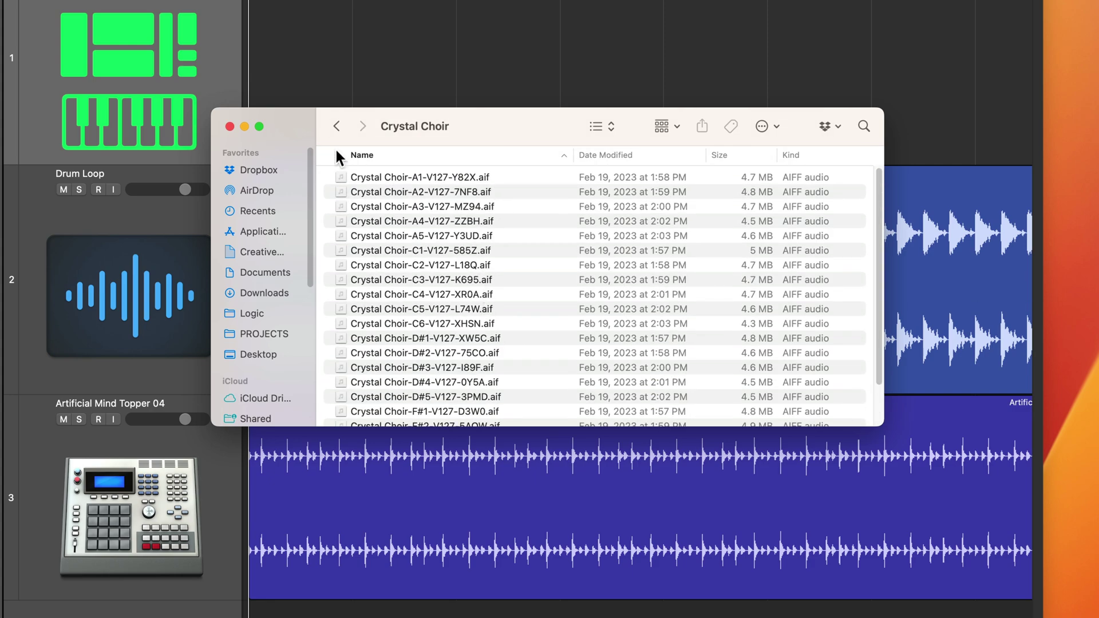
left_click(337, 127)
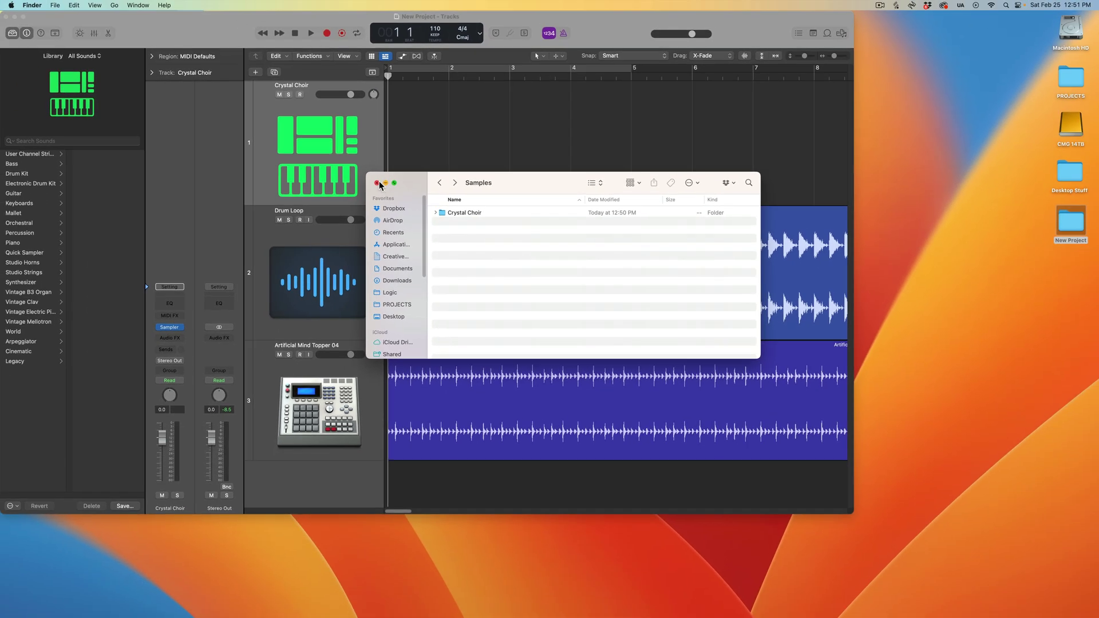
left_click(244, 126)
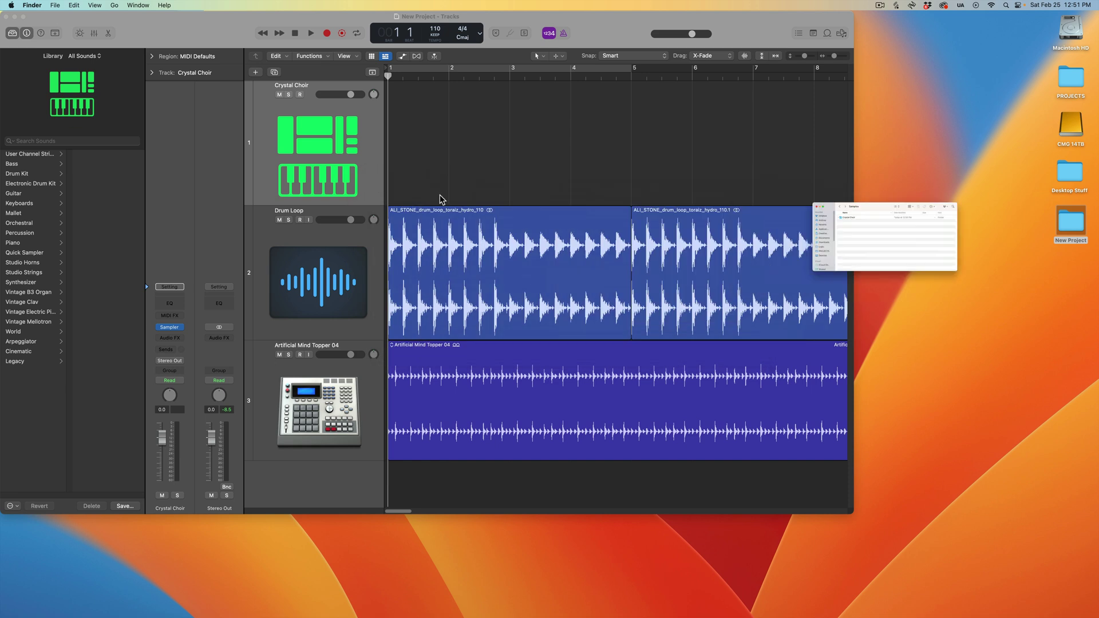
- Compress the New Project folder into New Project.zip on the Desktop and reopen the folder
right_click(1066, 223)
left_click(1019, 275)
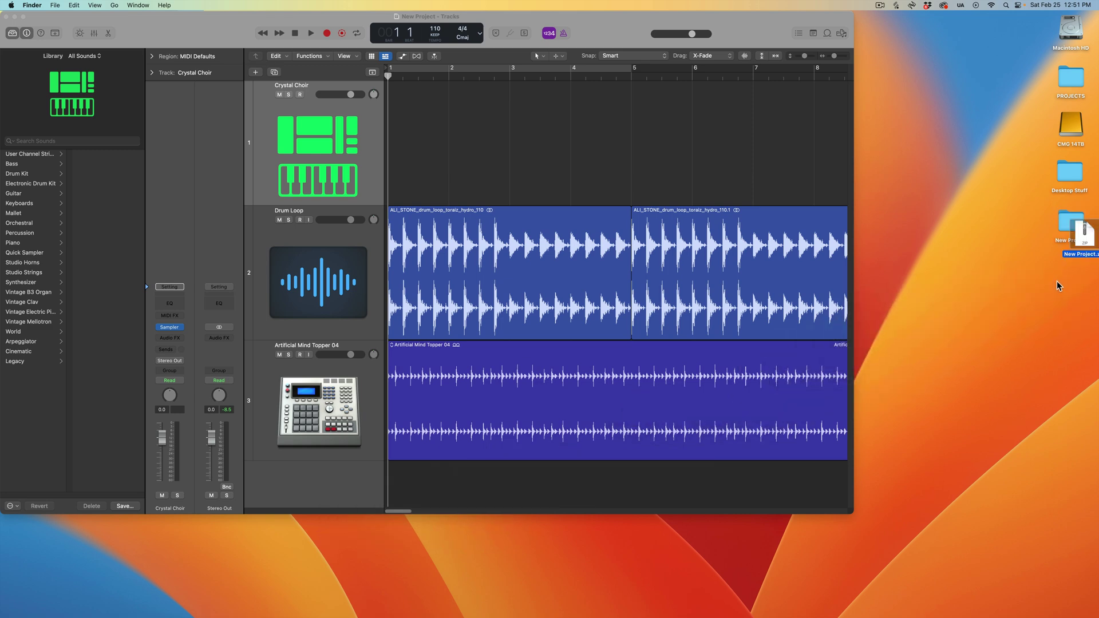
left_click_drag(1084, 232, 1015, 269)
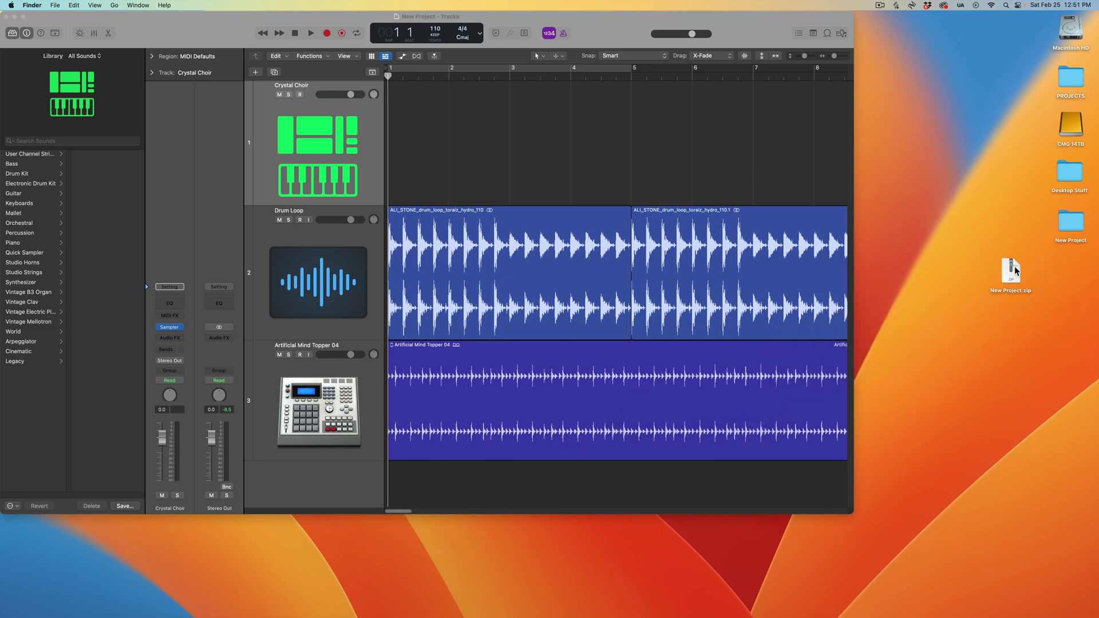
double_click(1070, 225)
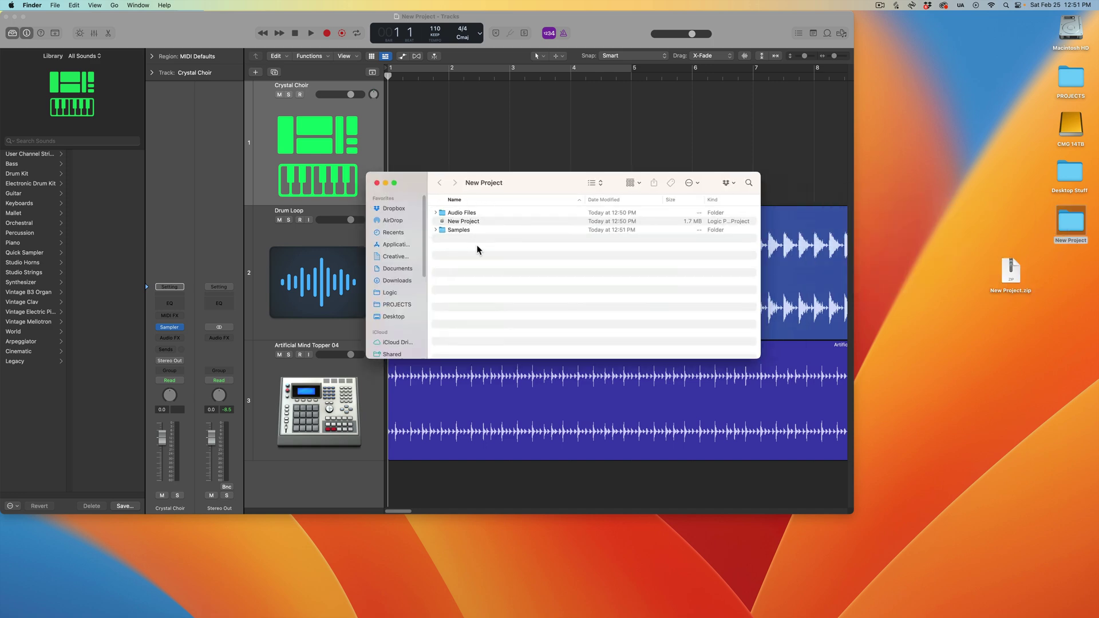
left_click(377, 183)
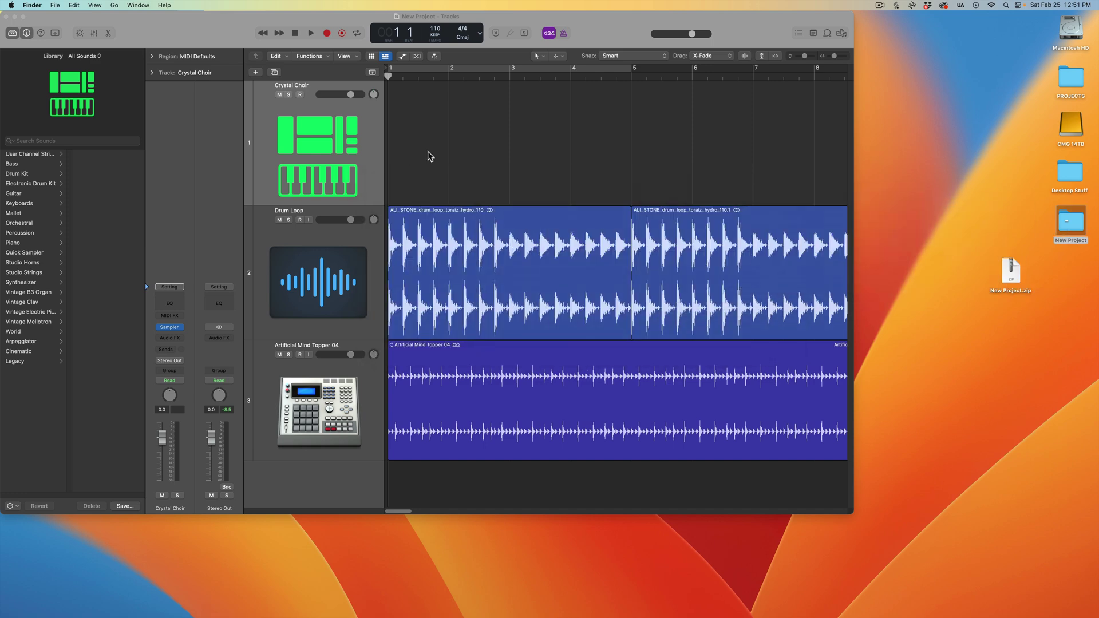
left_click(469, 138)
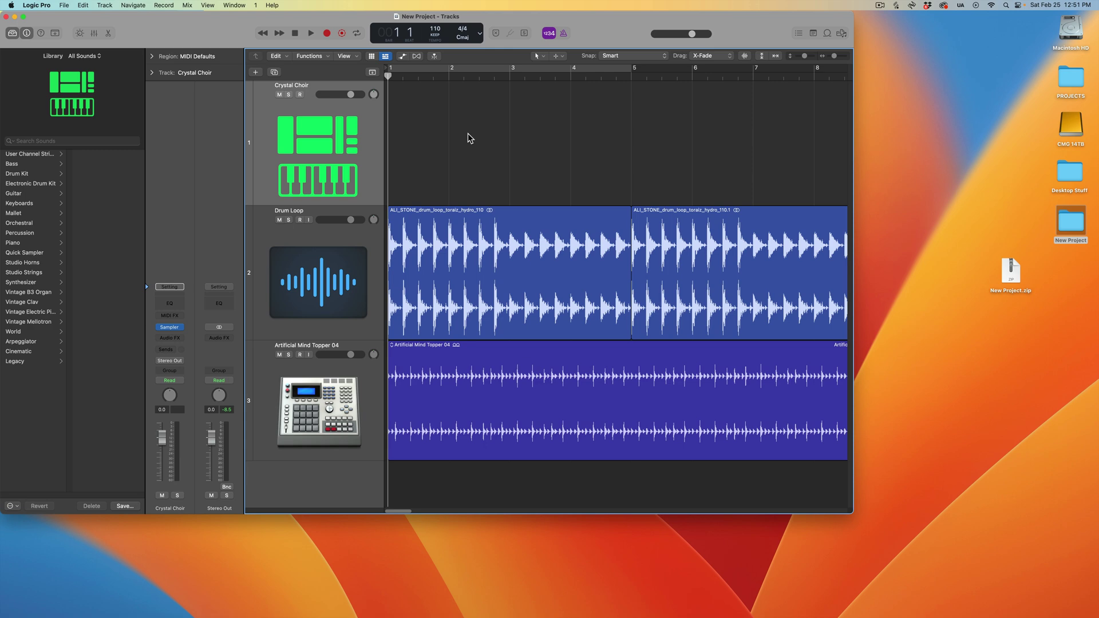